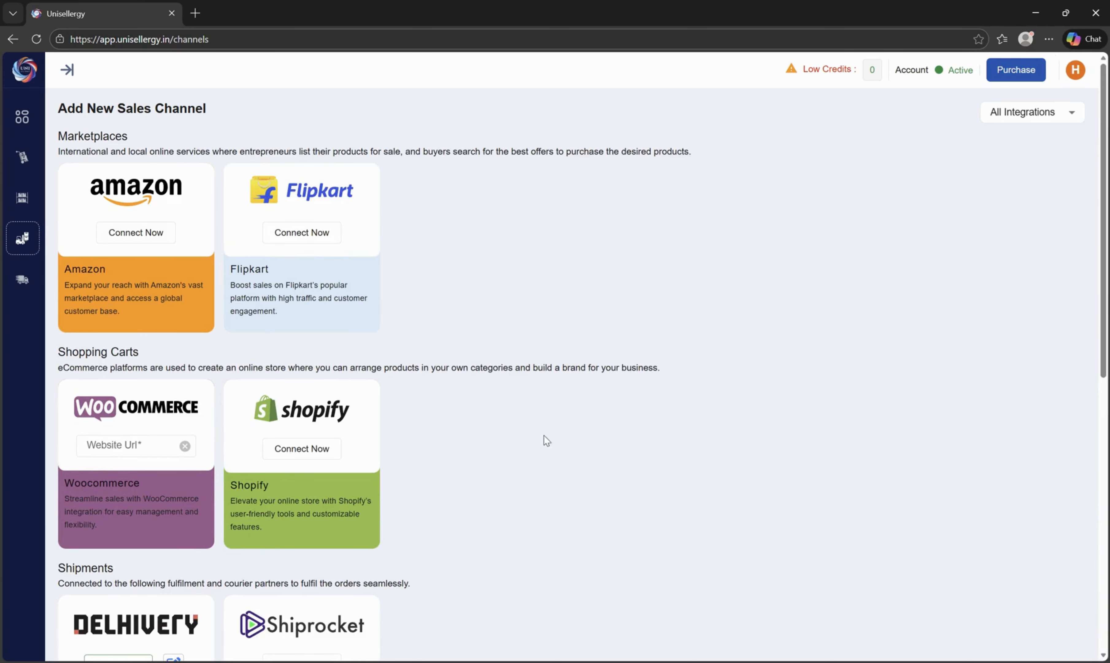
Filter the sales channel integrations to Shipments and start connecting the Shiprocket courier
{"action": "scroll", "coordinate": [564, 455], "scroll_direction": "down", "scroll_amount": 4}
{"action": "scroll", "coordinate": [563, 455], "scroll_direction": "up", "scroll_amount": 4}
{"action": "left_click", "coordinate": [1011, 114]}
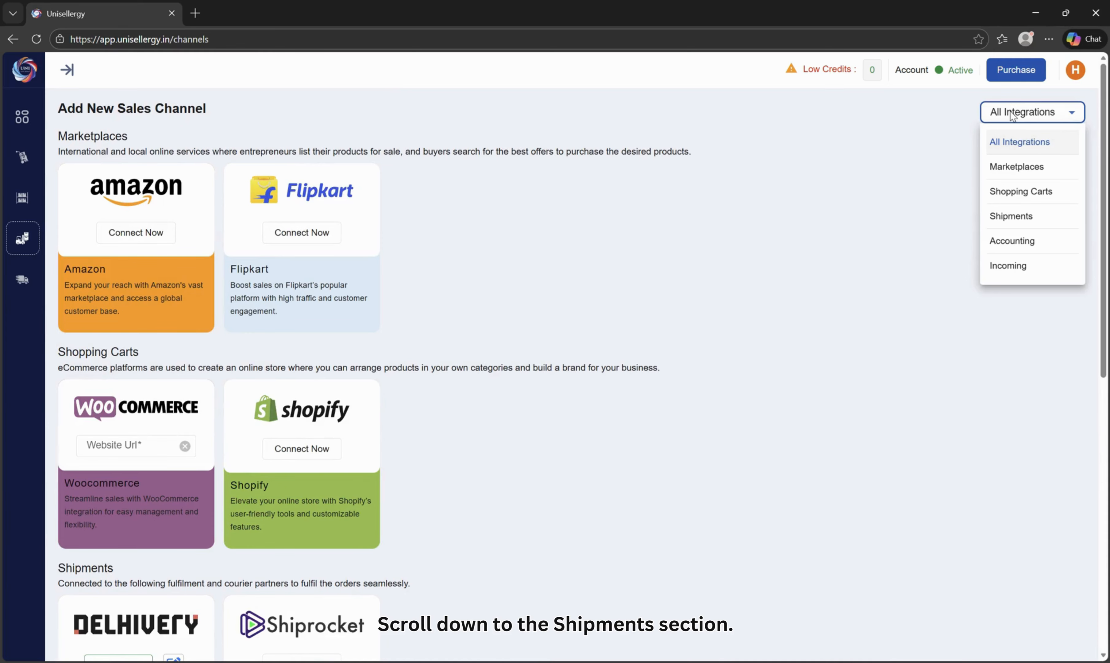
{"action": "left_click", "coordinate": [1018, 218]}
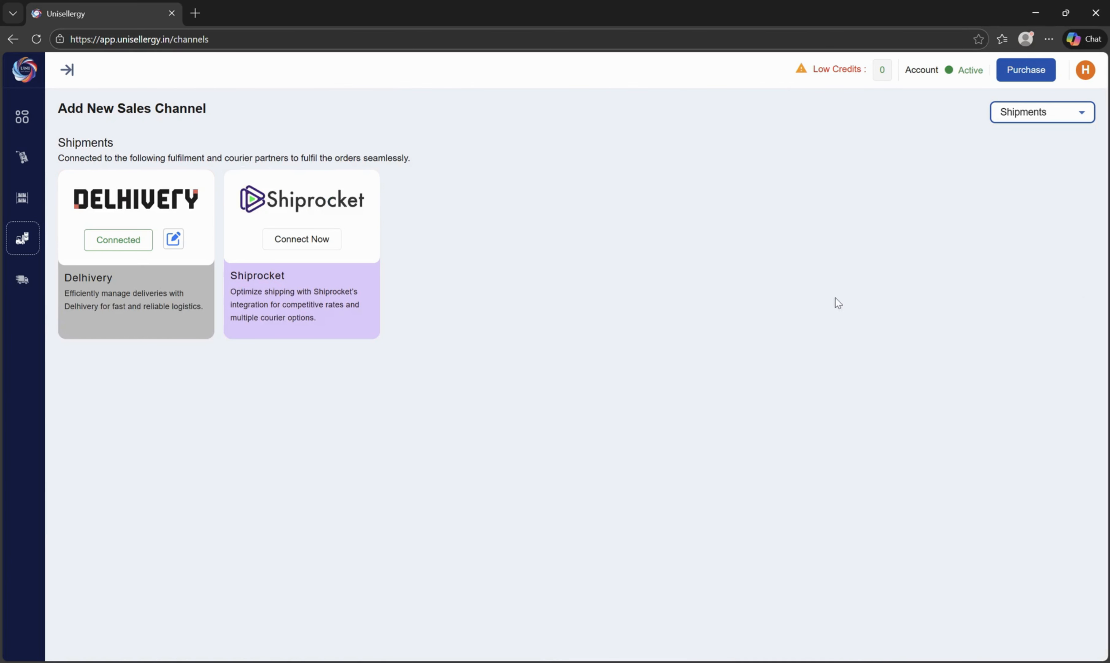
{"action": "left_click", "coordinate": [309, 245]}
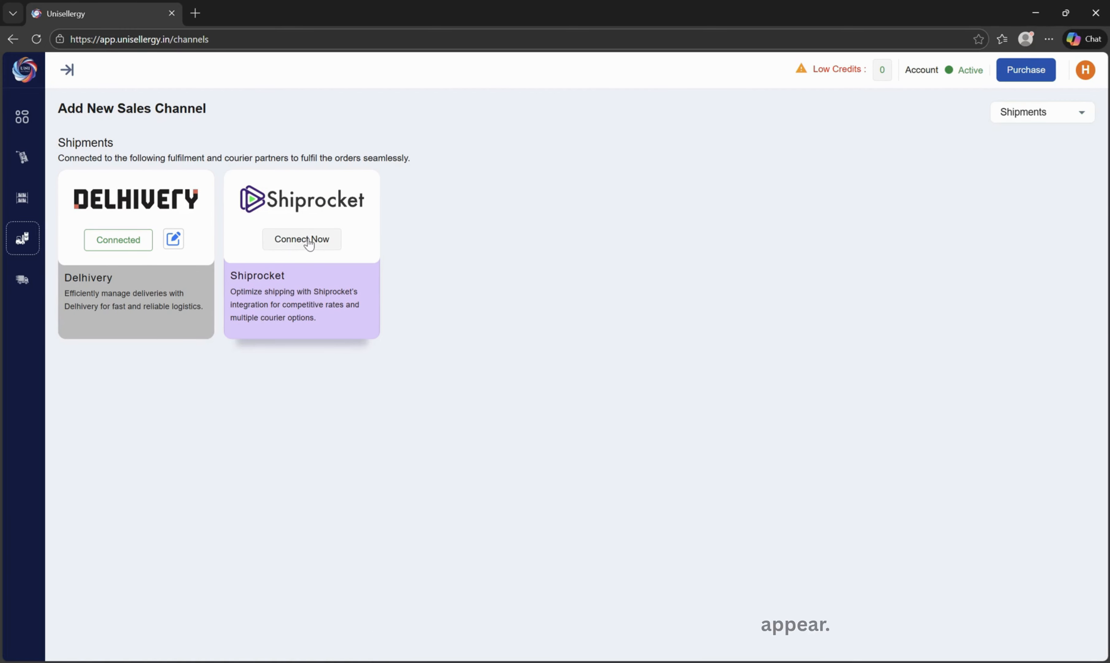
{"action": "left_click", "coordinate": [309, 245]}
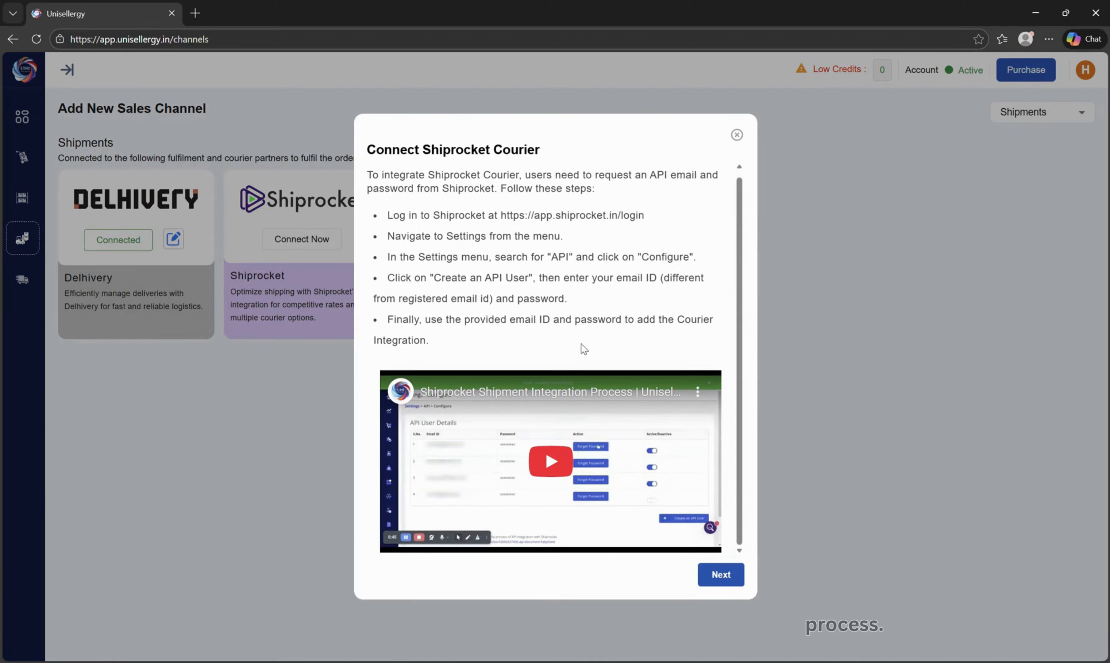
Play the embedded Shiprocket integration video in the connection instructions
{"action": "left_click", "coordinate": [549, 461]}
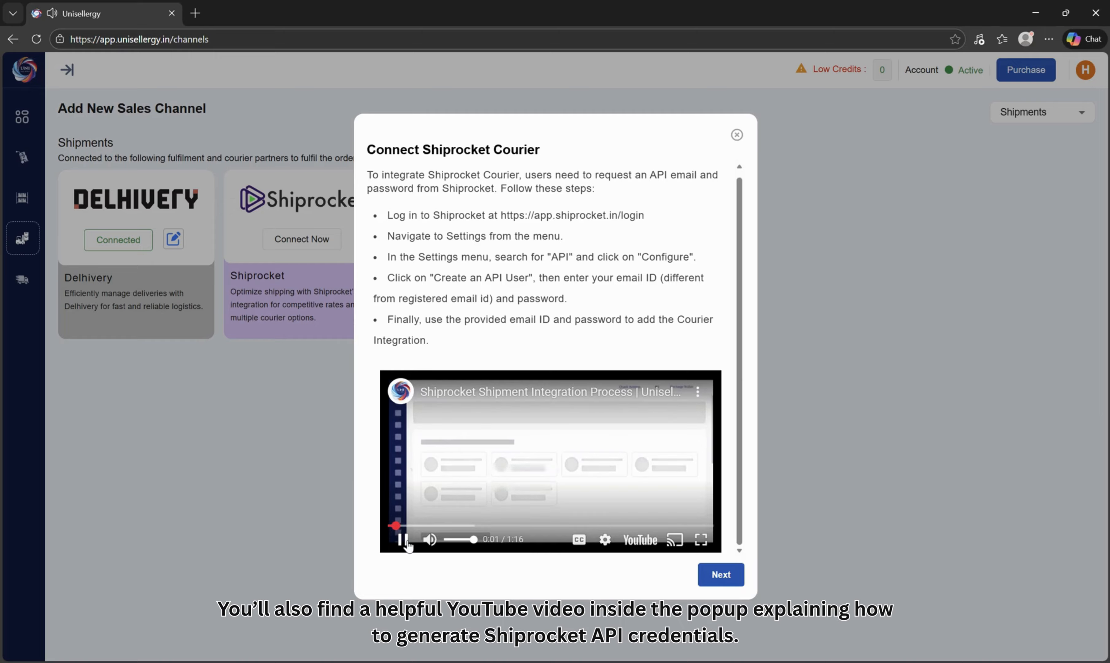
{"action": "scroll", "coordinate": [479, 481], "scroll_direction": "up", "scroll_amount": 1}
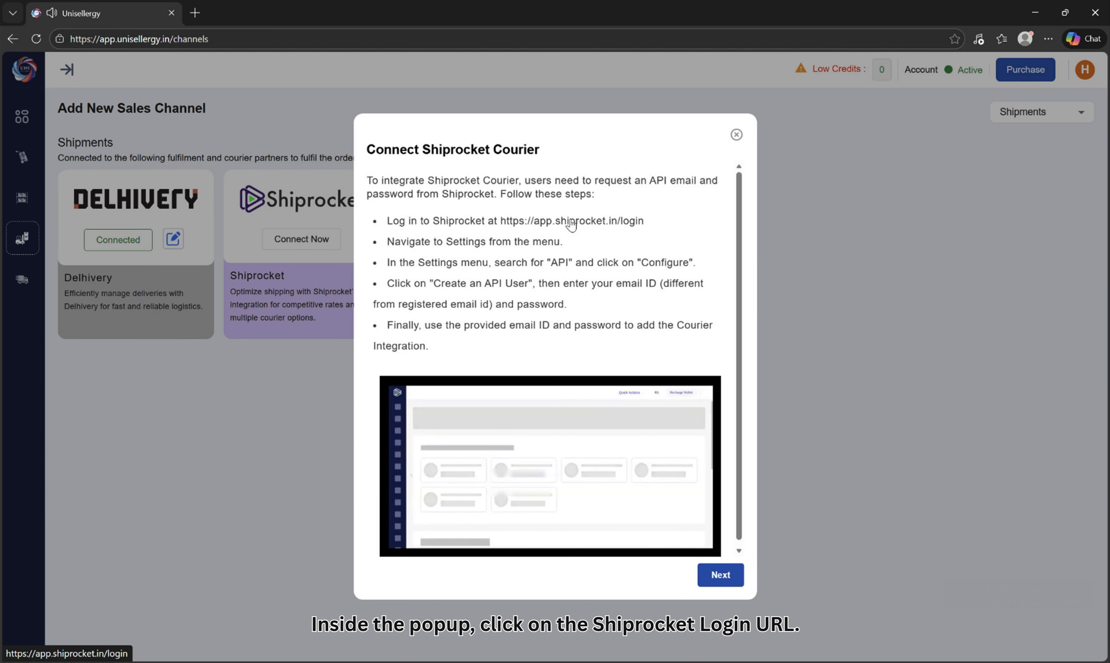
Open the Shiprocket login page and sign in with the account email, password and the OTP verification code
{"action": "left_click", "coordinate": [571, 224]}
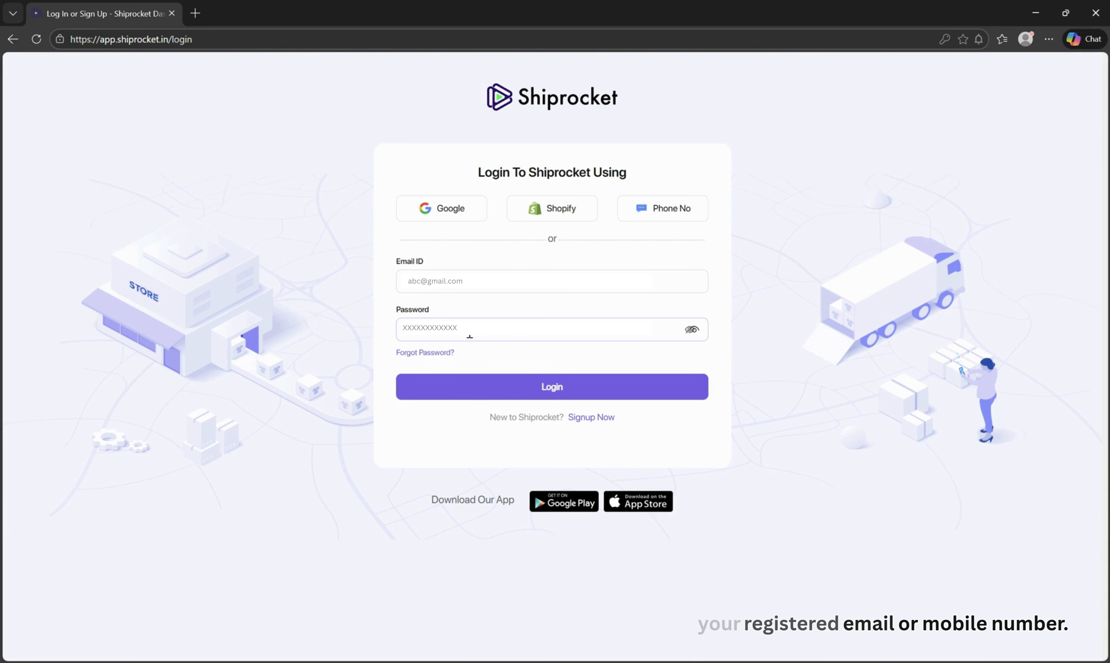
{"action": "left_click", "coordinate": [504, 379]}
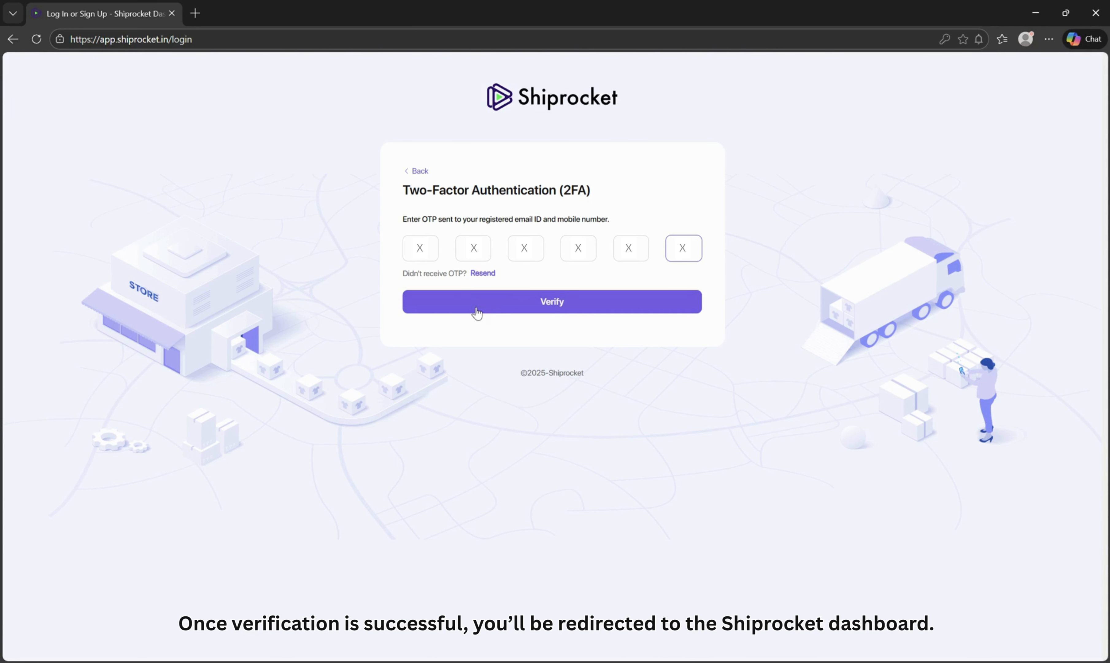
{"action": "left_click", "coordinate": [489, 306]}
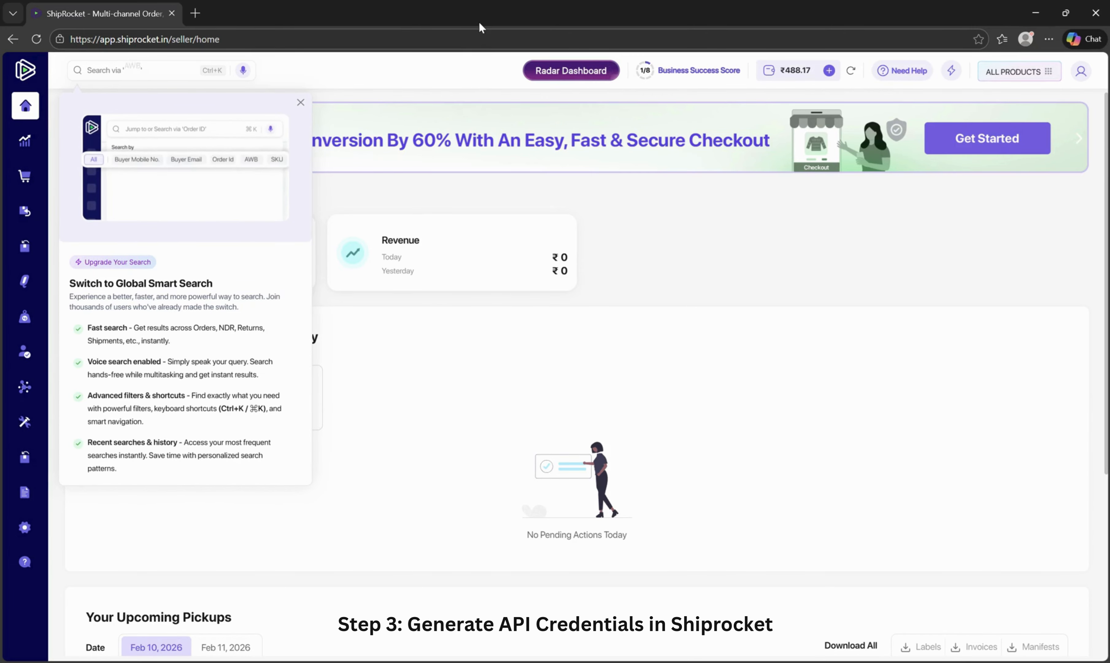
Dismiss the Global Smart Search notice and open API Users in Shiprocket's Additional Settings
{"action": "left_click", "coordinate": [300, 103]}
{"action": "mouse_move", "coordinate": [67, 239]}
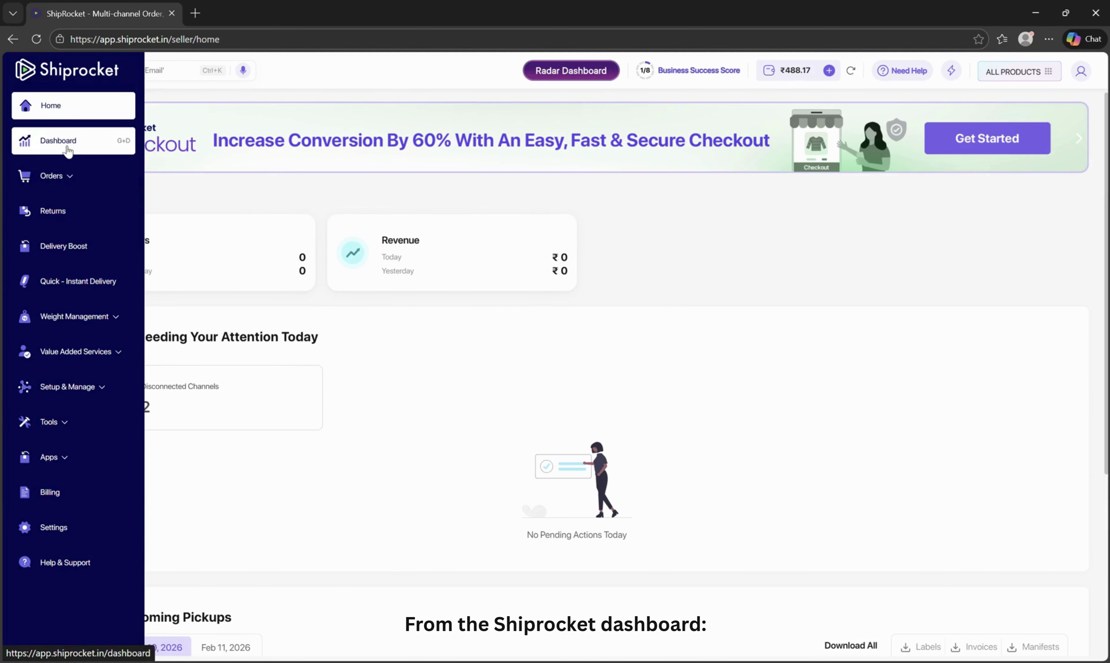
{"action": "left_click", "coordinate": [63, 527]}
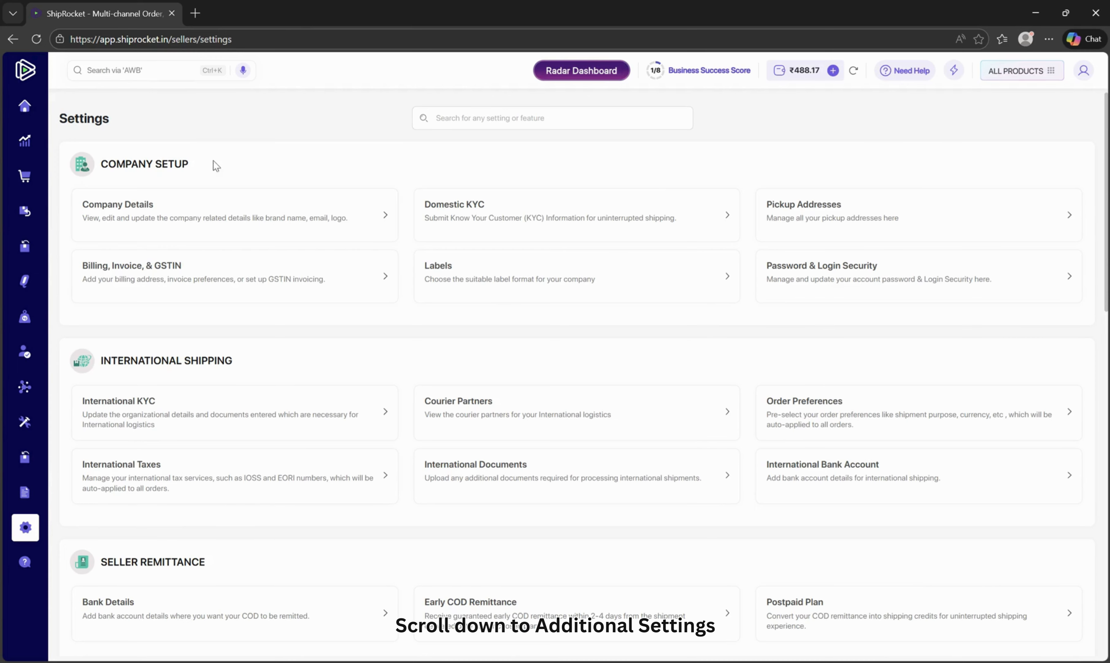
{"action": "scroll", "coordinate": [758, 361], "scroll_direction": "down", "scroll_amount": 15}
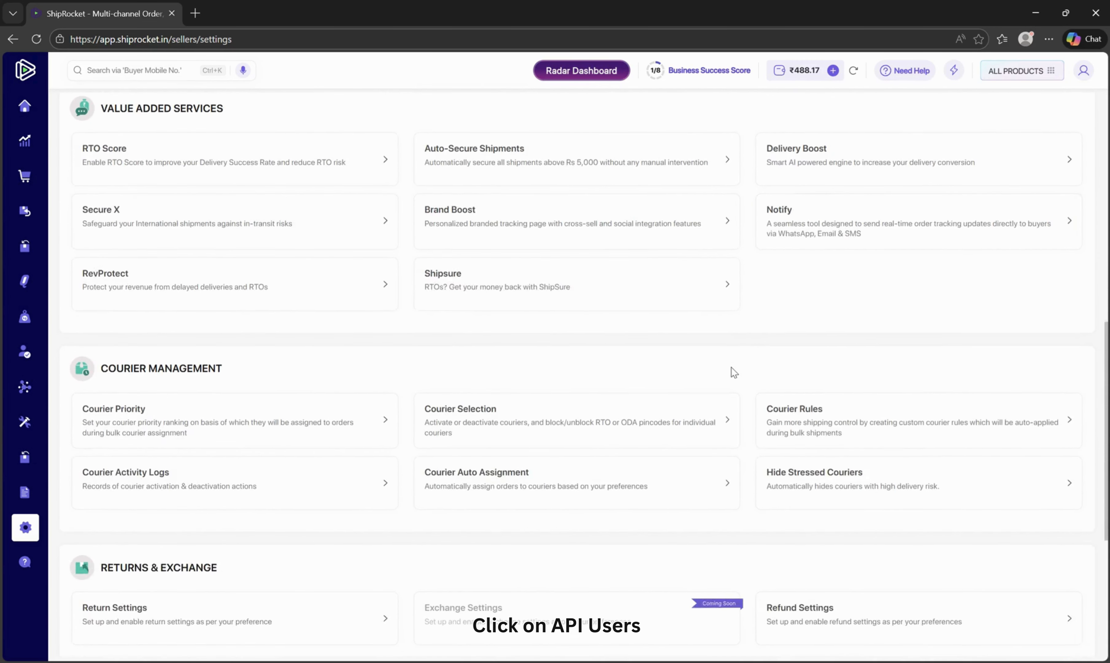
{"action": "scroll", "coordinate": [684, 378], "scroll_direction": "down", "scroll_amount": 1}
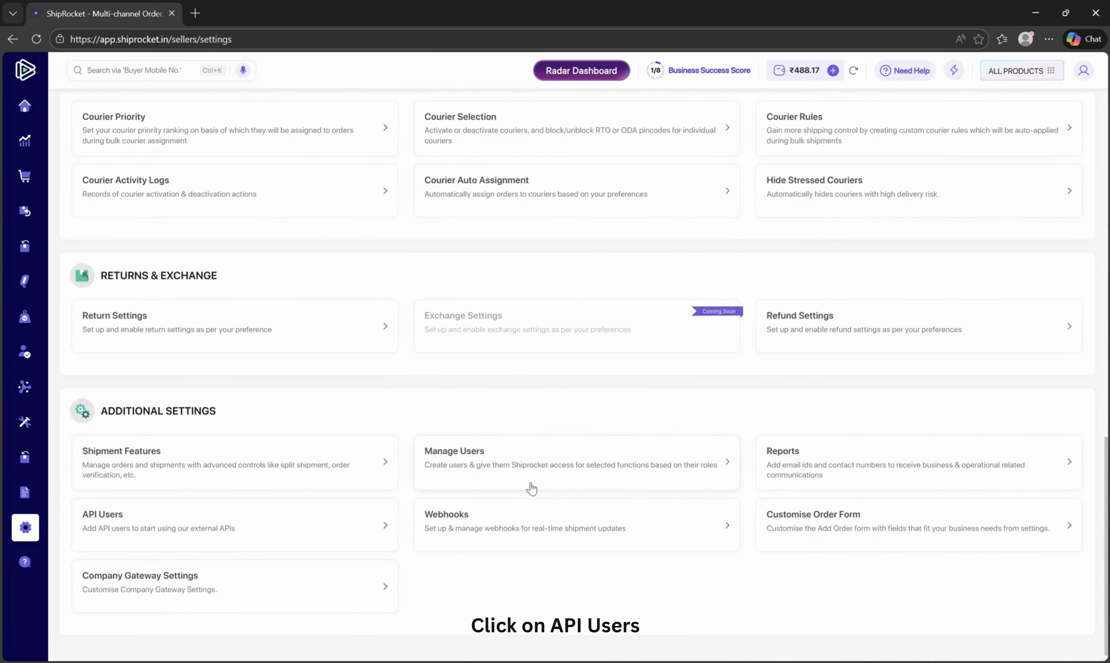
{"action": "left_click", "coordinate": [112, 518]}
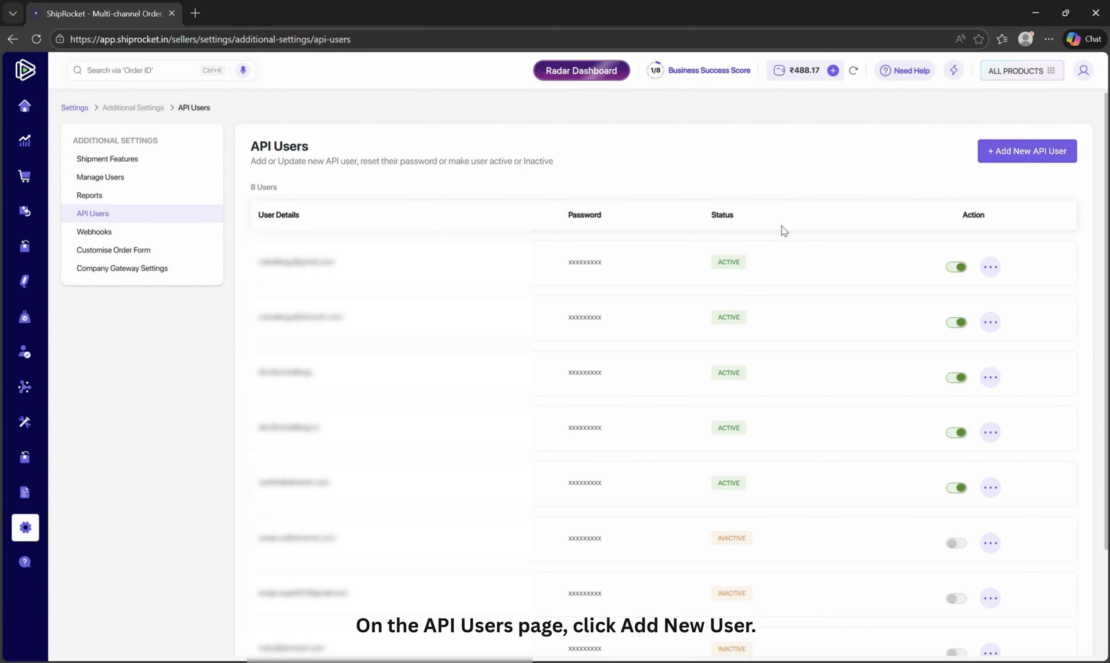
Create a new API user with the API email and access to the Orders, Settings, Shipments, Listings and Courier modules
{"action": "left_click", "coordinate": [1017, 157]}
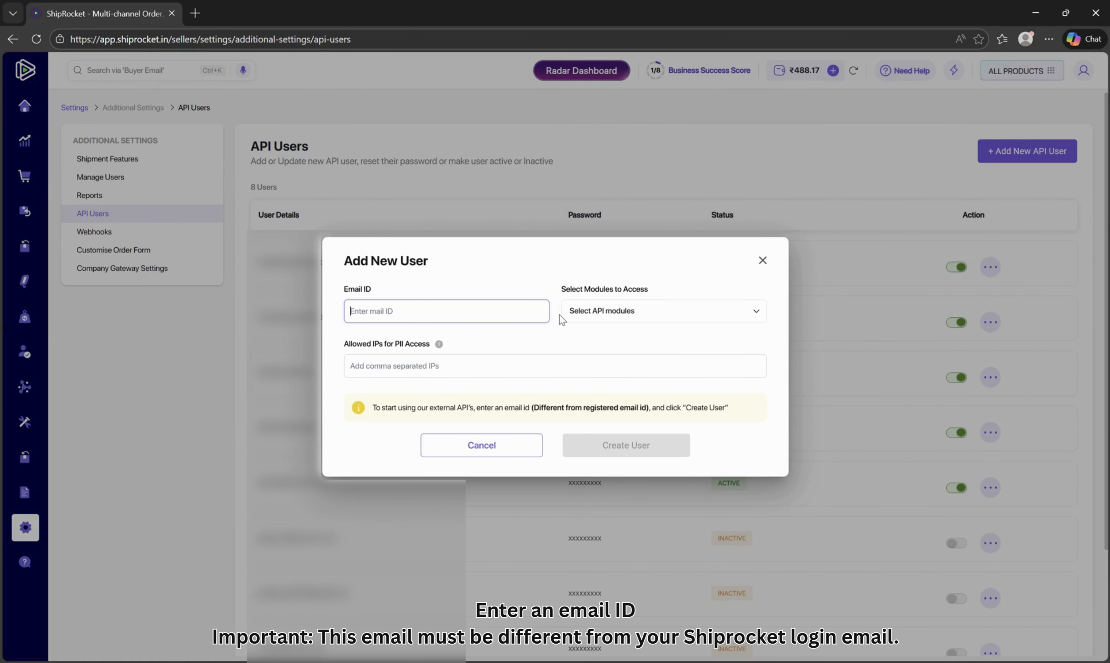
{"action": "left_click", "coordinate": [421, 306]}
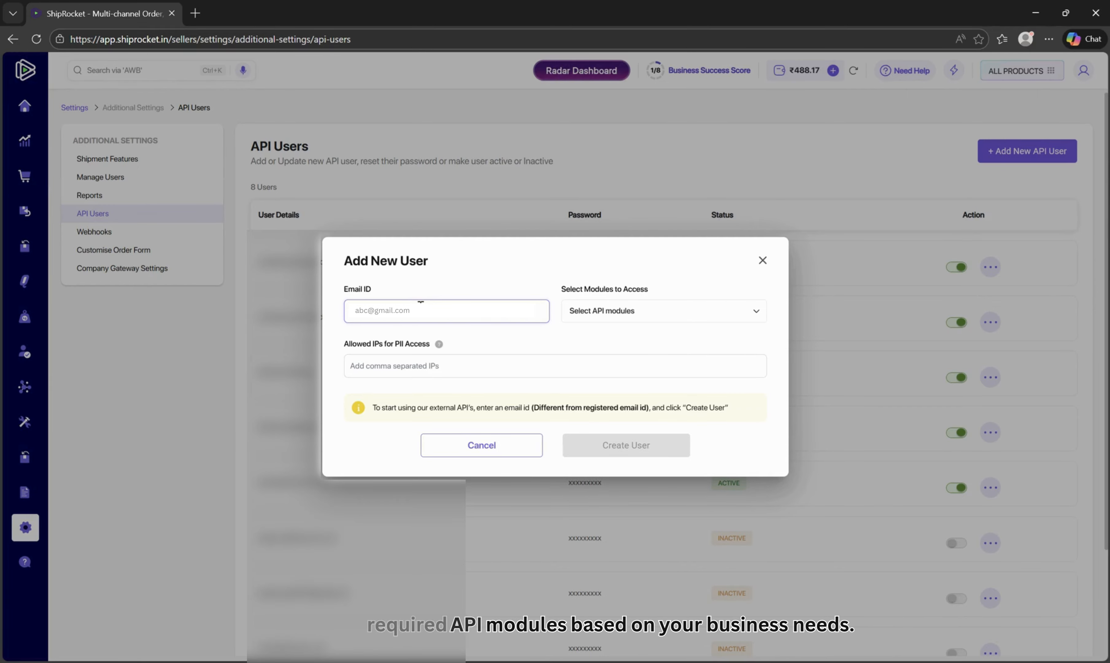
{"action": "left_click", "coordinate": [626, 315]}
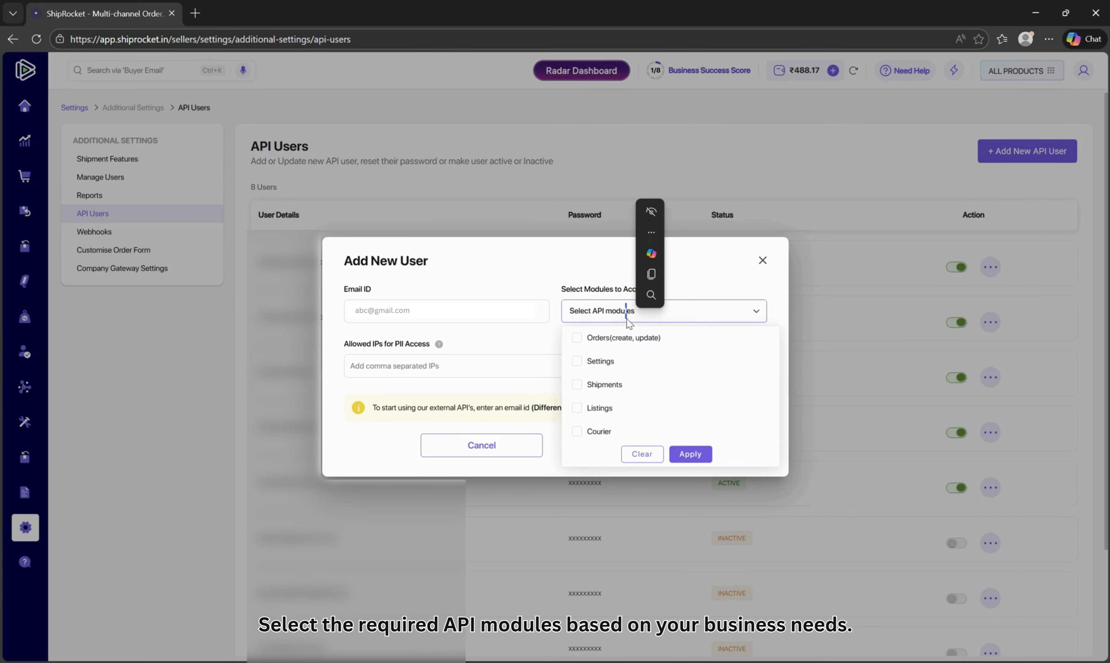
{"action": "left_click", "coordinate": [627, 340]}
{"action": "left_click", "coordinate": [622, 360]}
{"action": "left_click", "coordinate": [620, 385]}
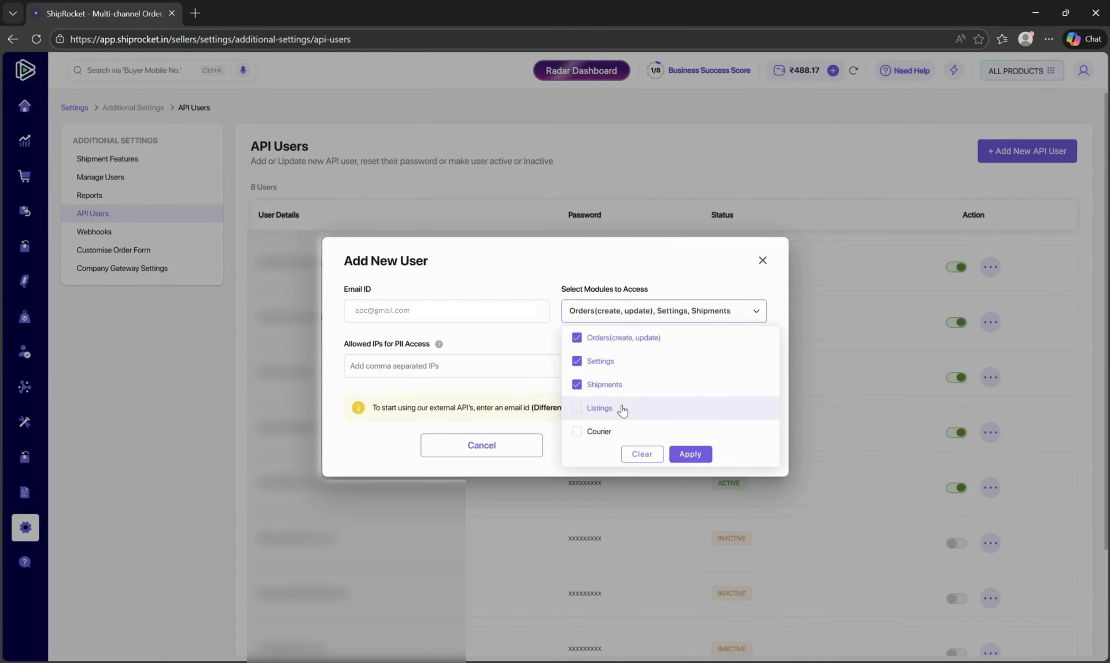
{"action": "left_click", "coordinate": [624, 408]}
{"action": "left_click", "coordinate": [620, 431]}
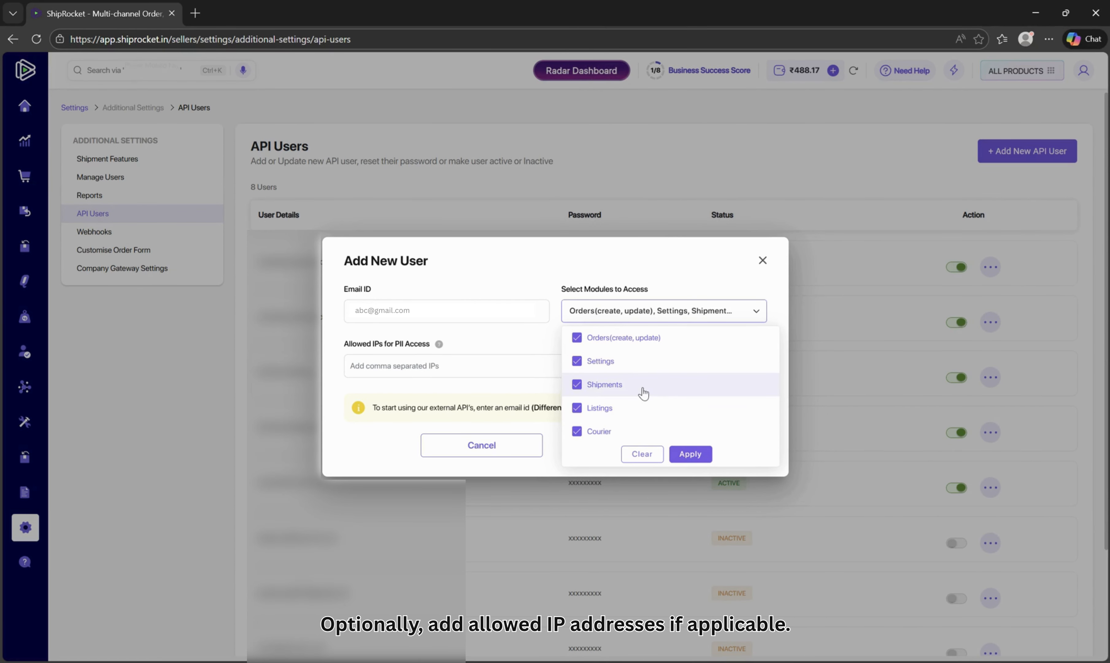
{"action": "left_click", "coordinate": [698, 454]}
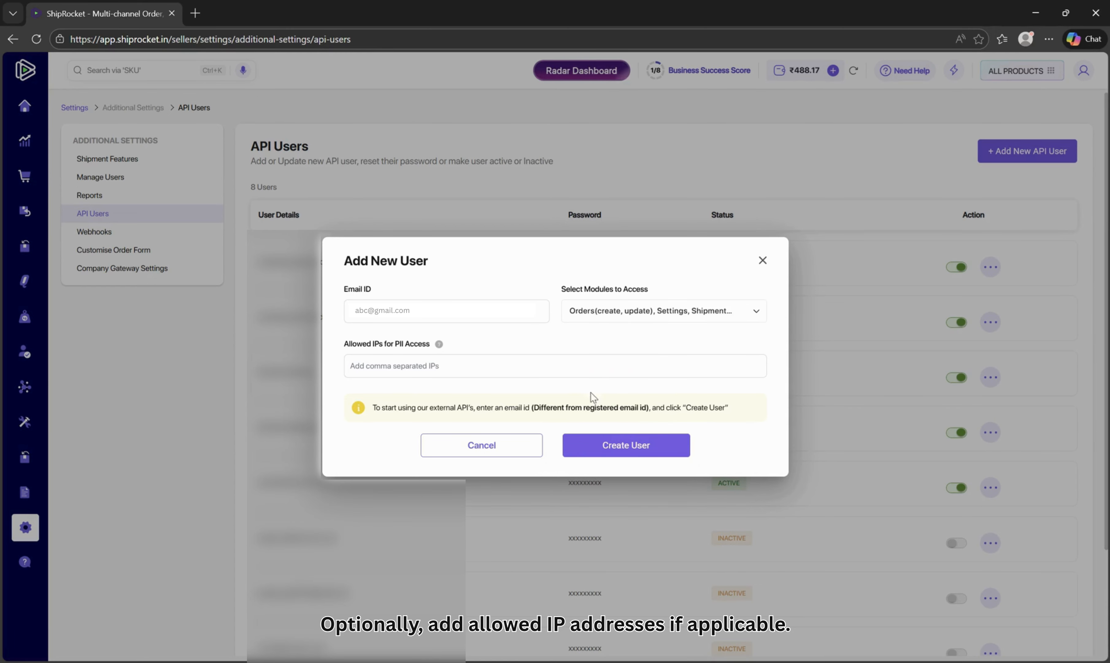
{"action": "left_click", "coordinate": [635, 448]}
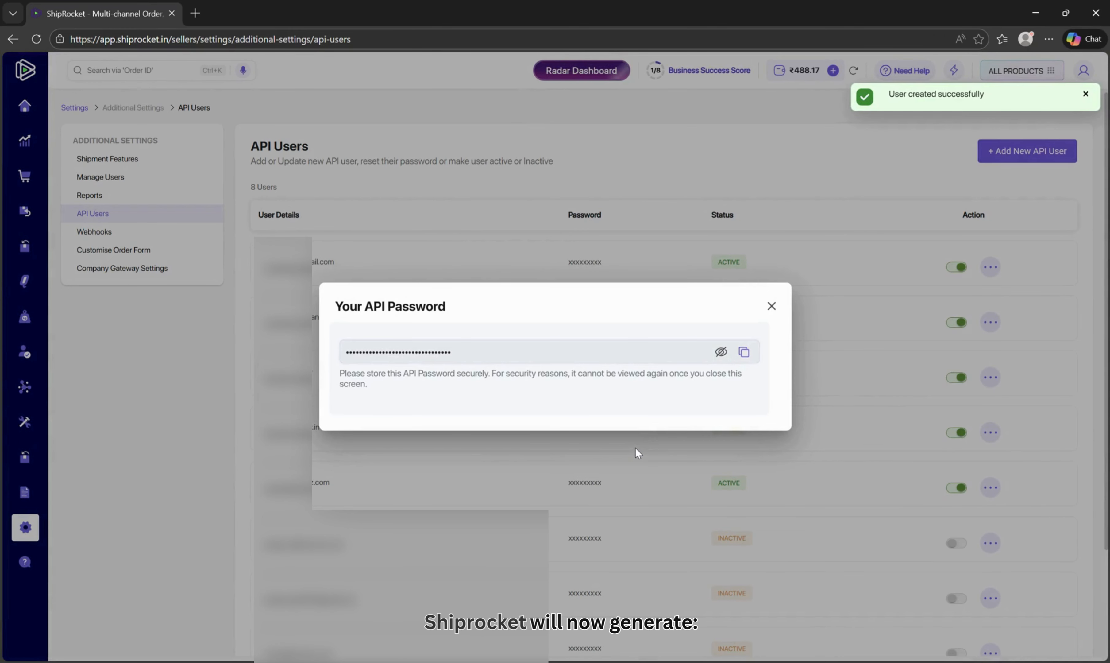
Copy the generated API password and close its dialog
{"action": "left_click", "coordinate": [744, 353]}
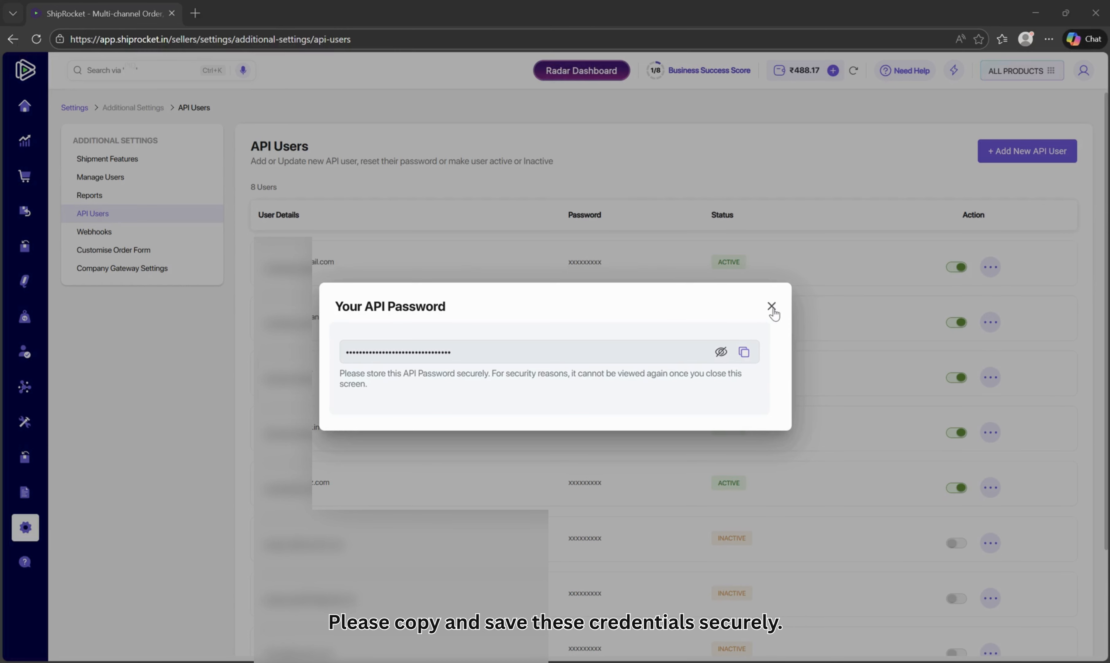
{"action": "left_click", "coordinate": [744, 352]}
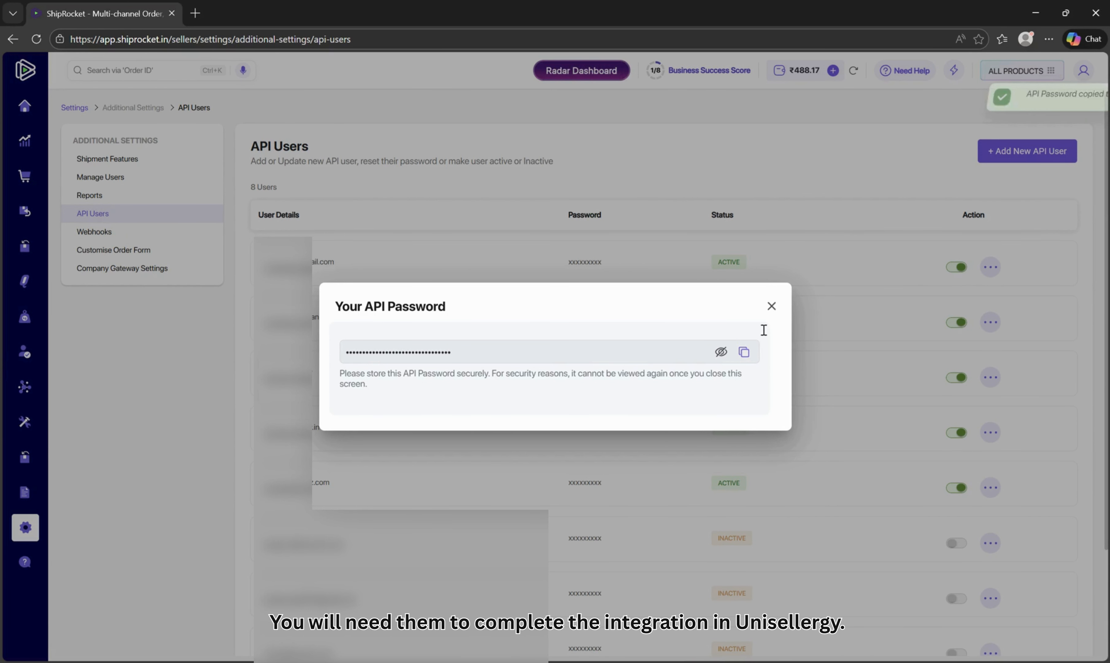
{"action": "left_click", "coordinate": [771, 306]}
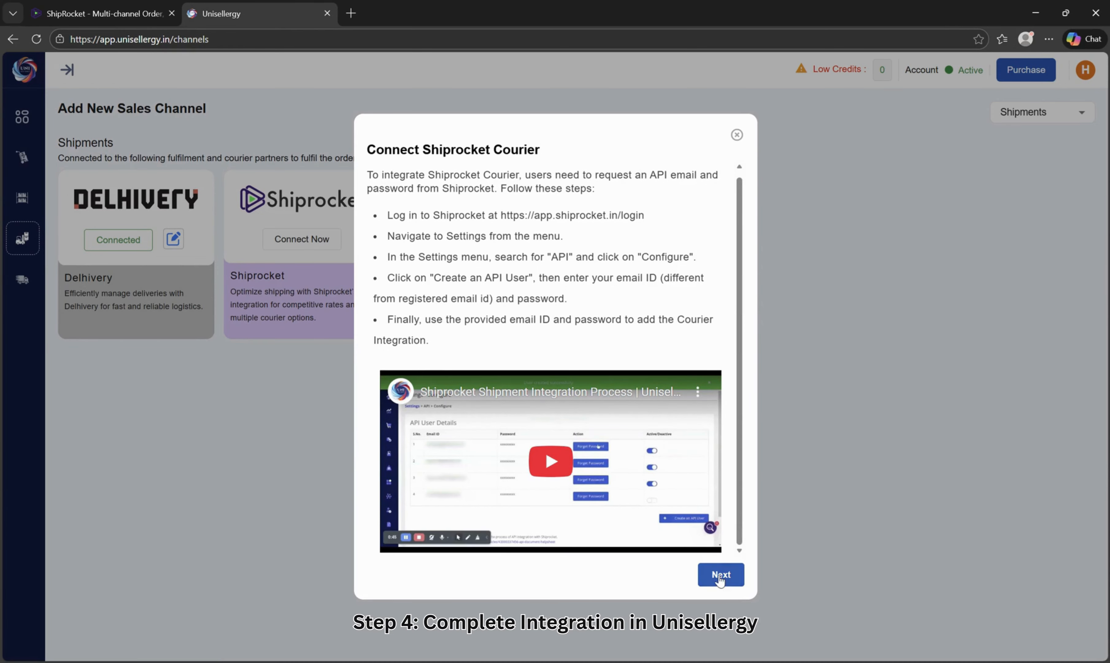
Switch to Unisellergy and add the Shiprocket courier with the API email ID and API password
{"action": "left_click", "coordinate": [720, 576]}
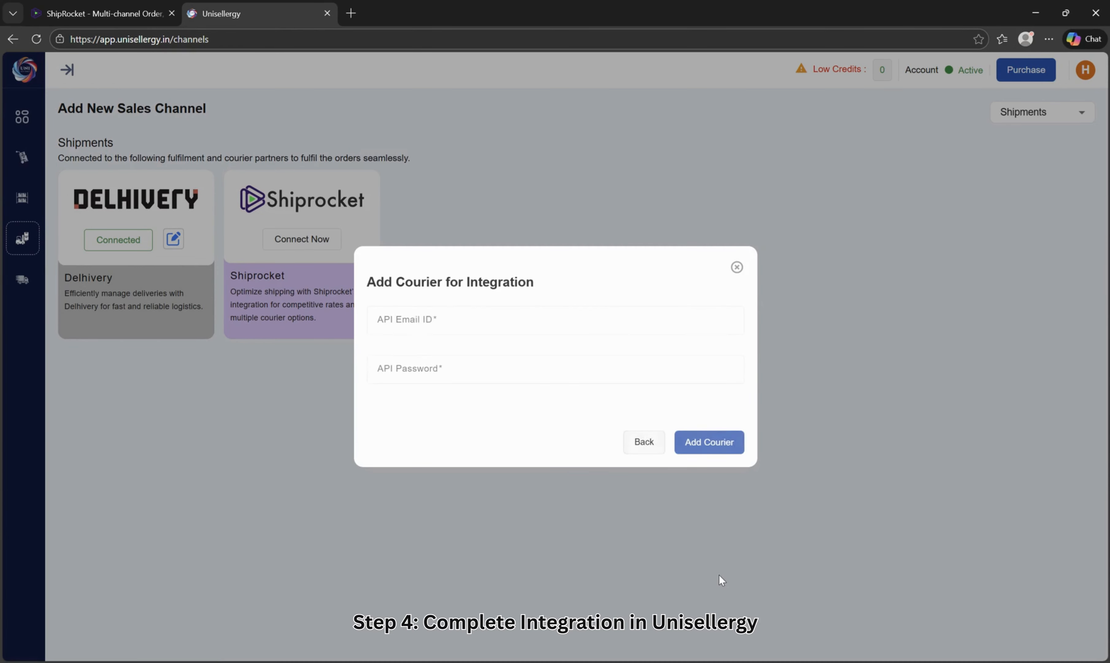
{"action": "left_click", "coordinate": [430, 372]}
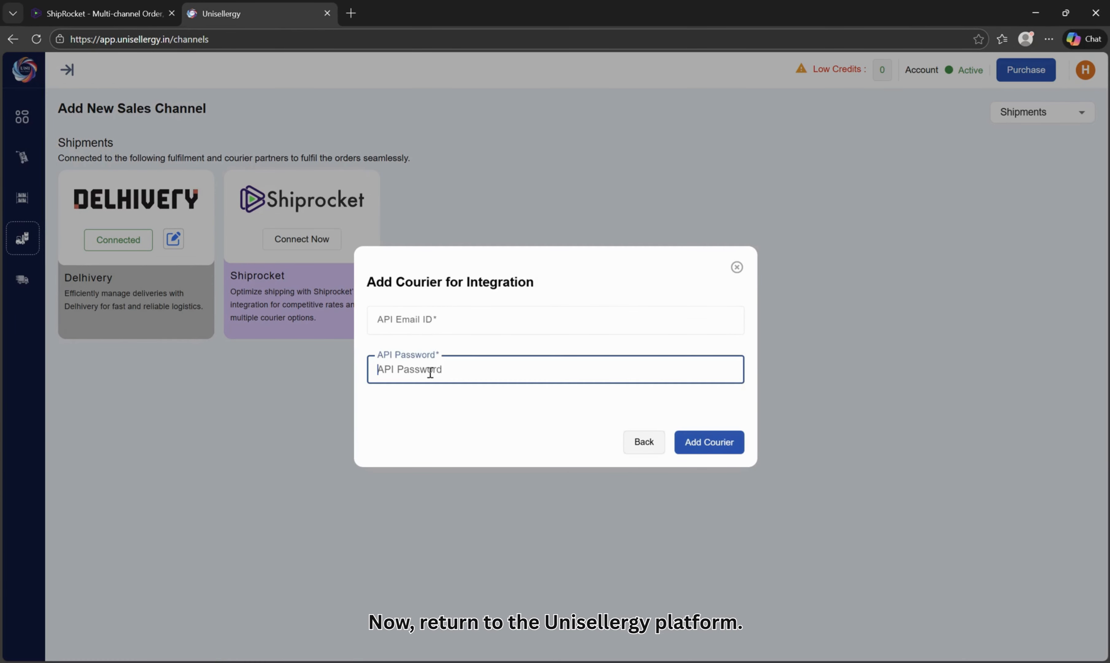
{"action": "left_click", "coordinate": [430, 318]}
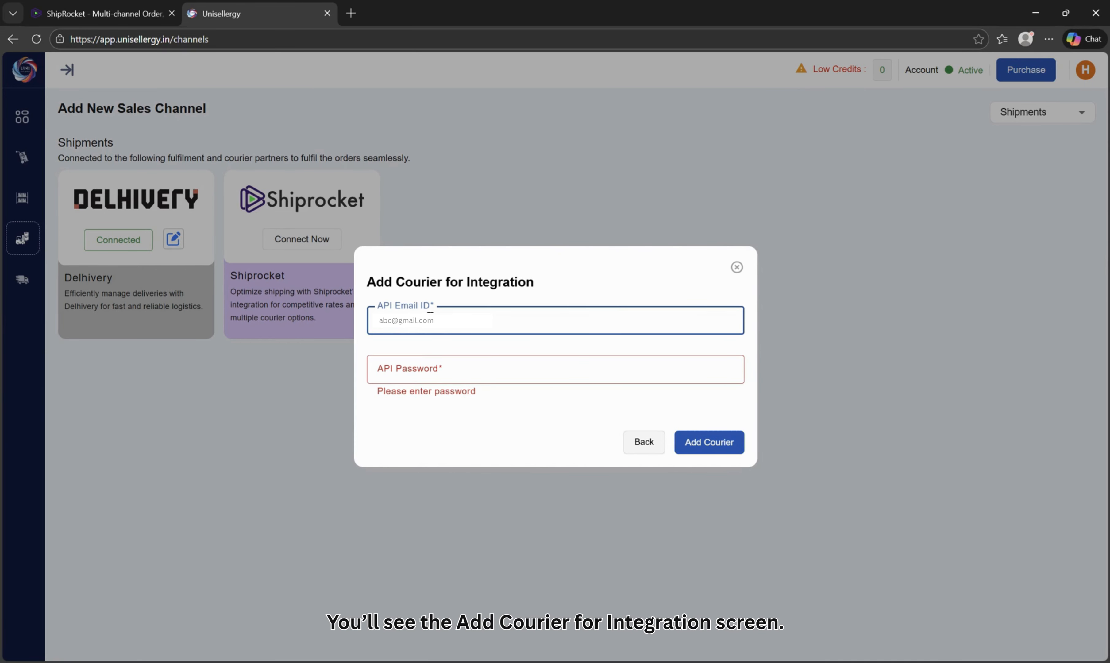
{"action": "left_click", "coordinate": [441, 374]}
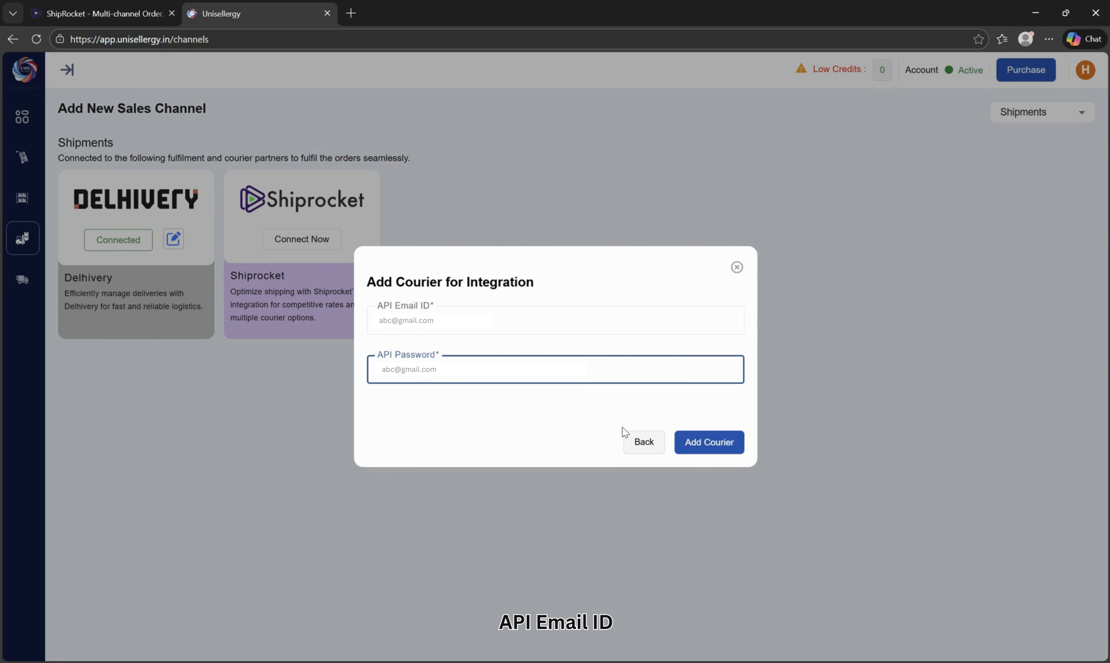
{"action": "left_click", "coordinate": [705, 450]}
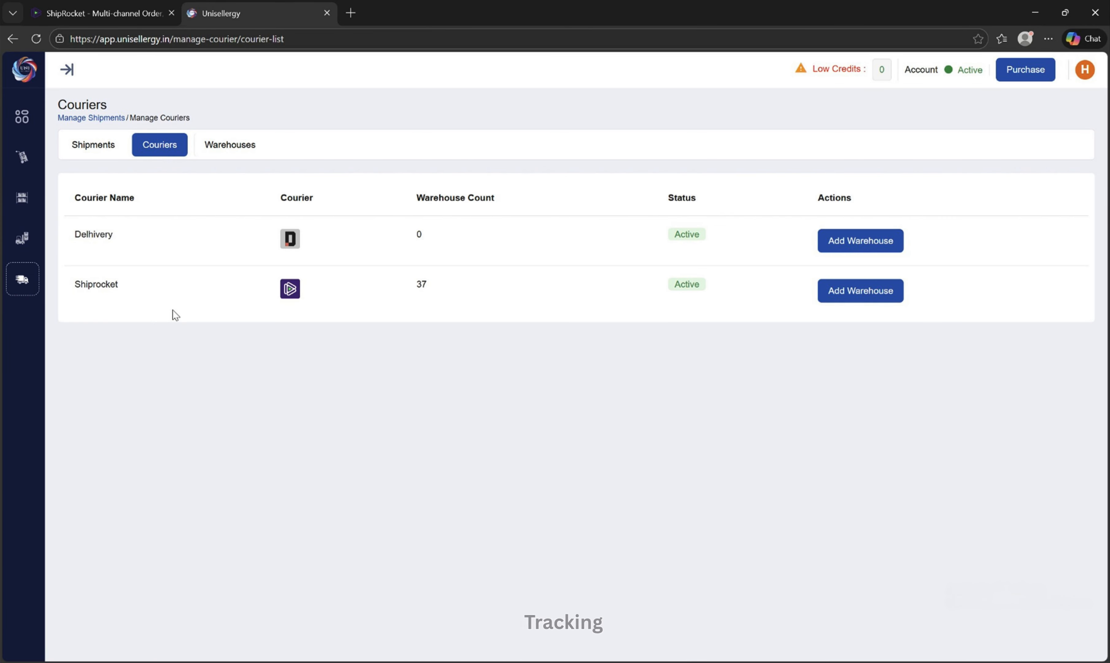
Return to the sales channels and open the connected Shiprocket integration's credentials for editing
{"action": "left_click", "coordinate": [21, 249]}
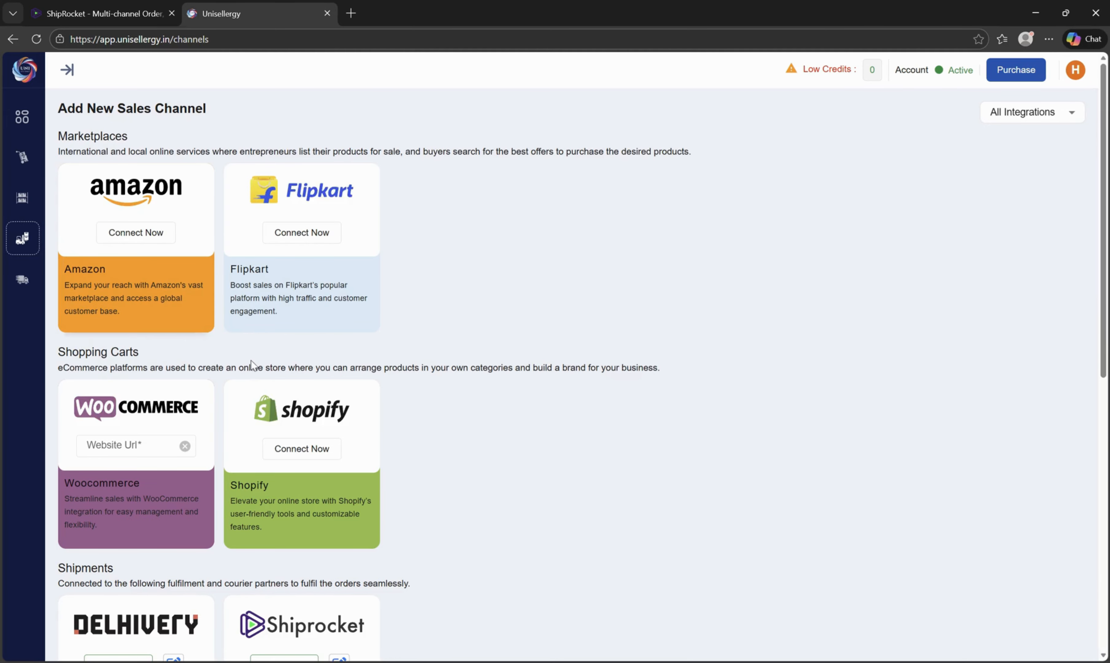
{"action": "scroll", "coordinate": [252, 362], "scroll_direction": "down", "scroll_amount": 3}
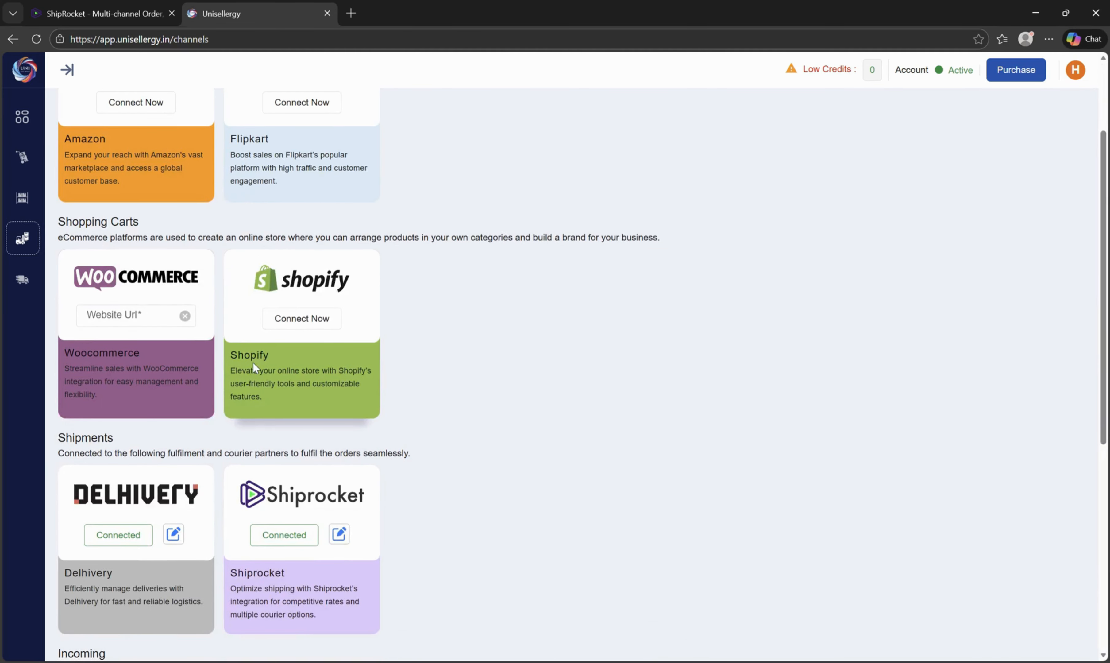
{"action": "scroll", "coordinate": [254, 367], "scroll_direction": "down", "scroll_amount": 3}
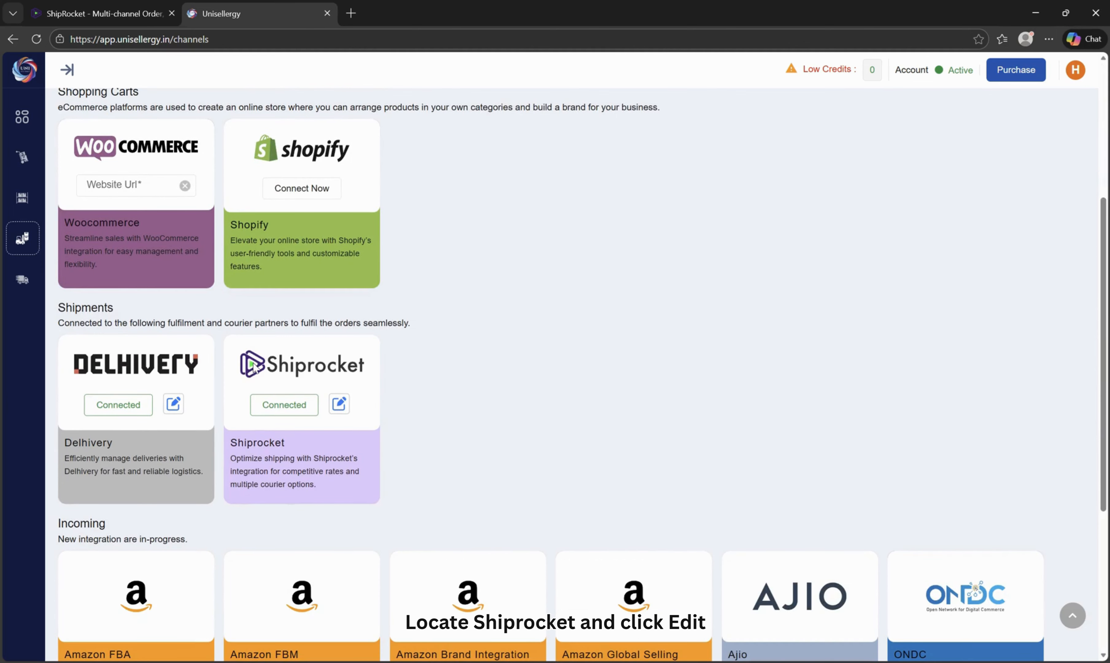
{"action": "left_click", "coordinate": [340, 405]}
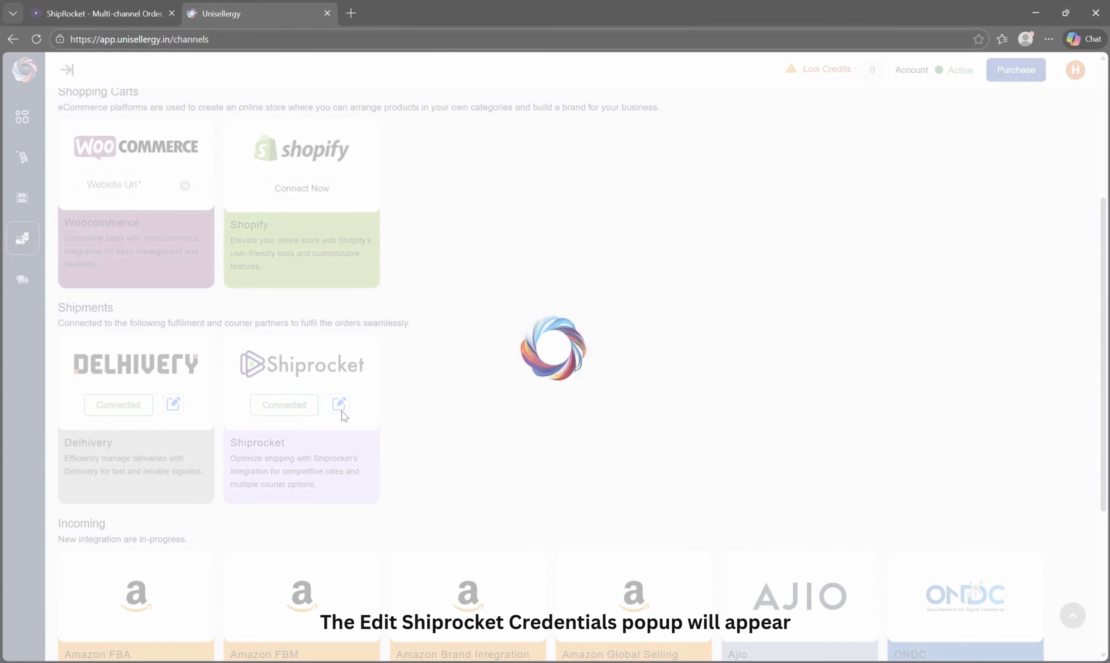
Try clearing the API email in the Shiprocket credentials, and close the dialog without updating
{"action": "left_click", "coordinate": [419, 348]}
{"action": "key", "text": "ctrl+a"}
{"action": "key", "text": "BackSpace"}
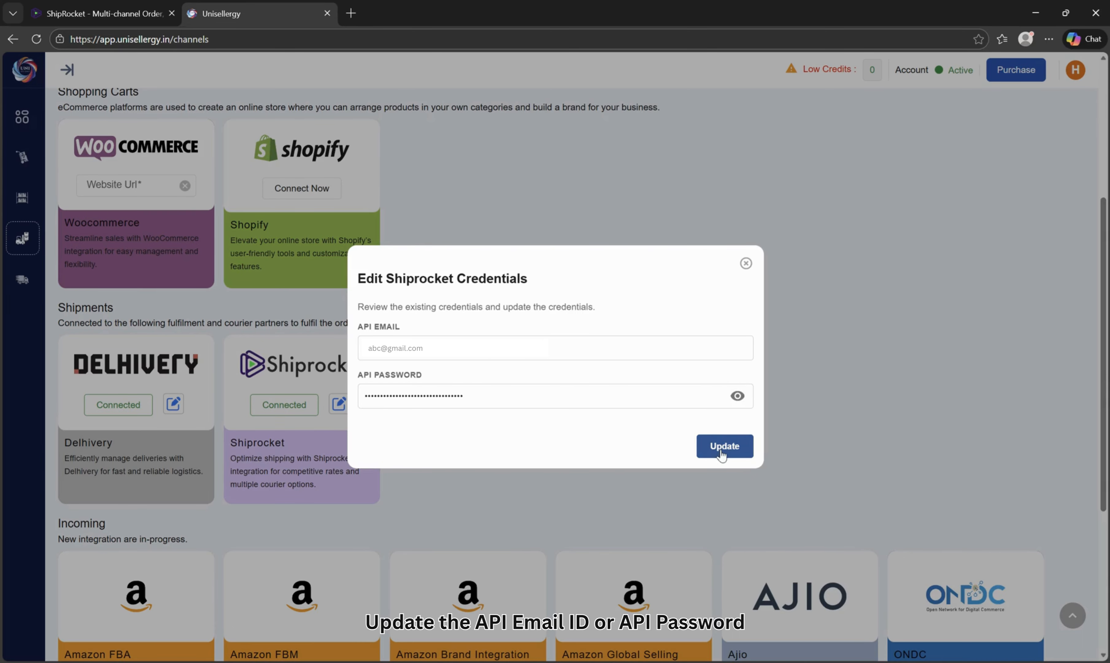
{"action": "left_click", "coordinate": [746, 265]}
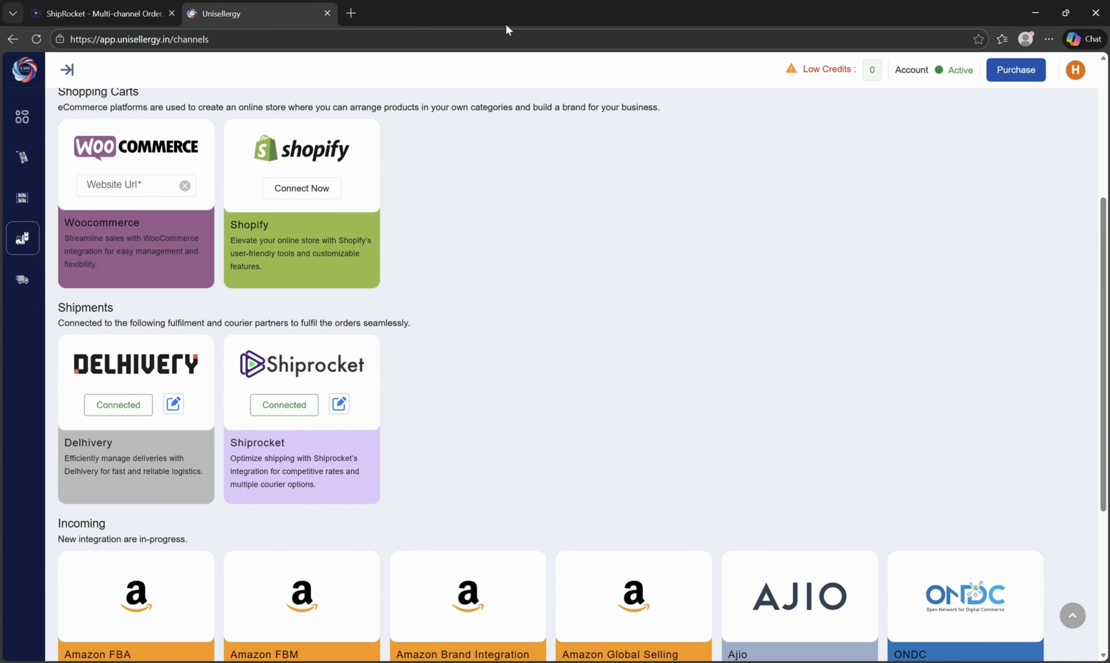